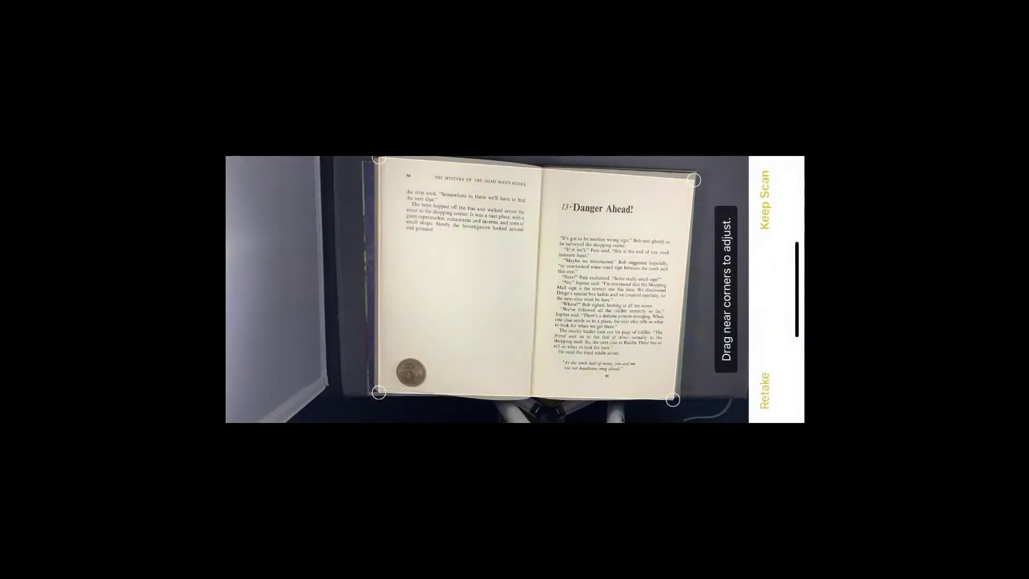
Step: Keep the final page spread and save all six scanned pages into the note
left_click(764, 200)
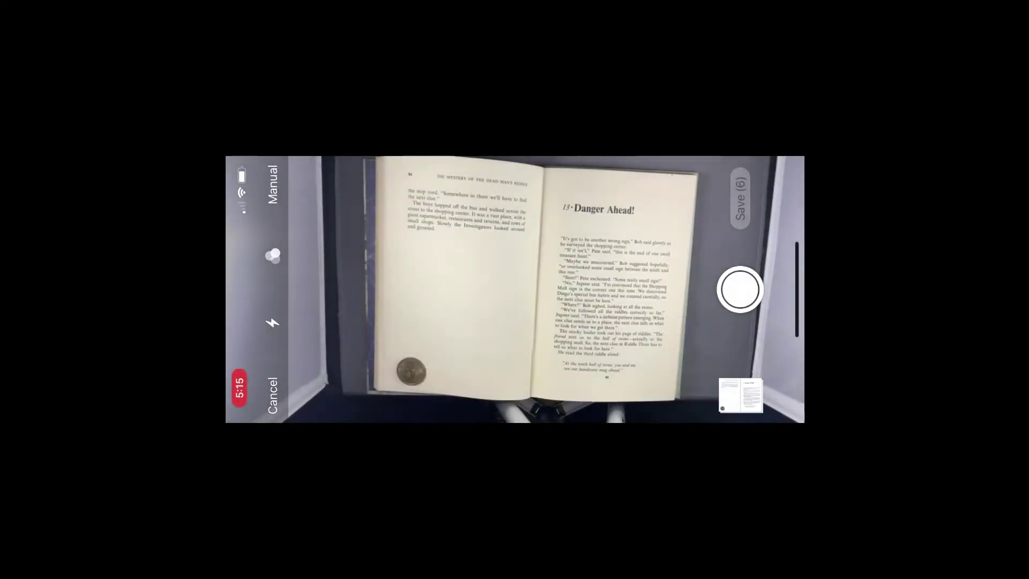
left_click(740, 198)
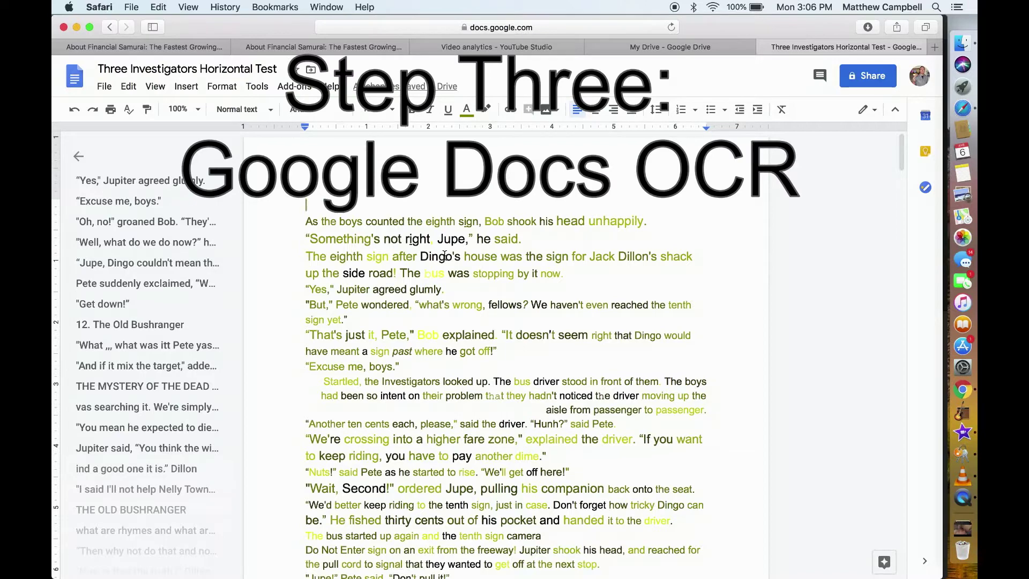
Step: Select the whole chapter and set it to Arial, size 12
key("super+a")
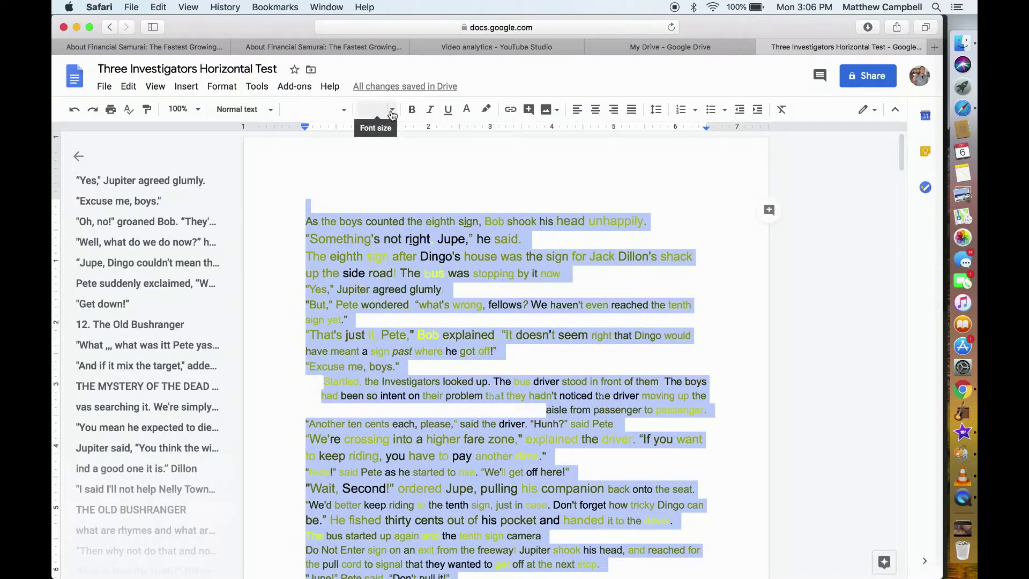
left_click(371, 109)
left_click(373, 214)
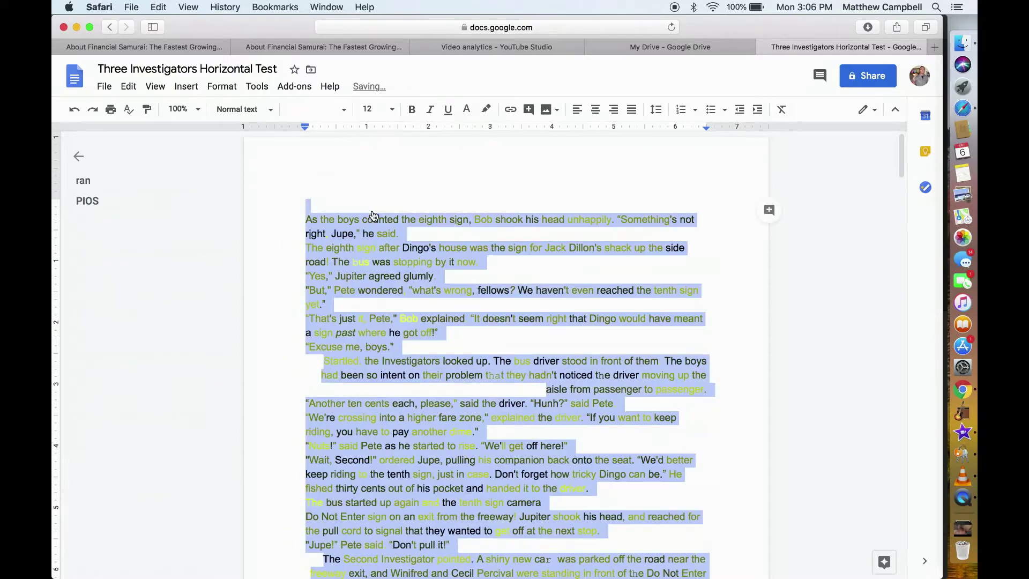
left_click(344, 109)
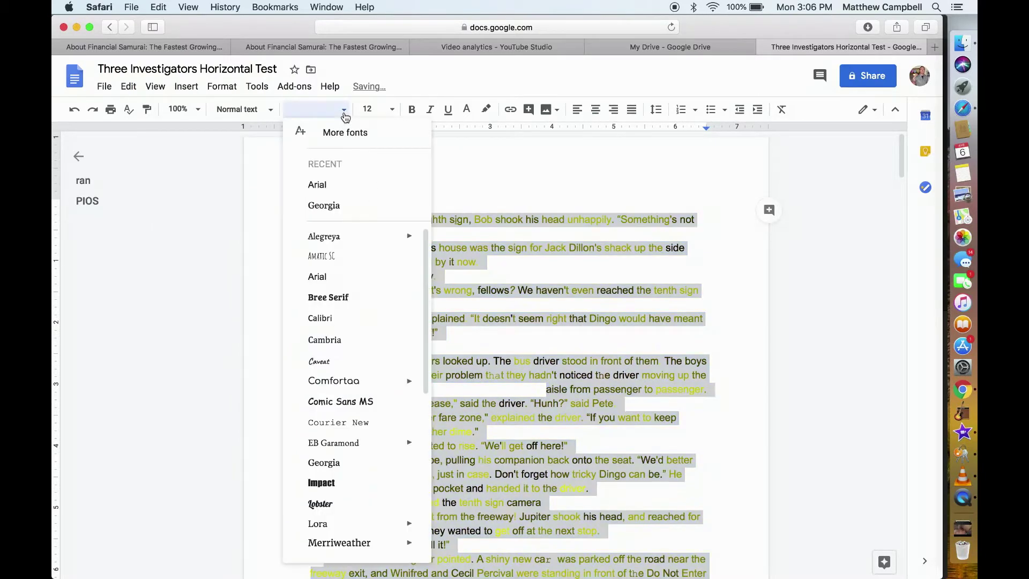
left_click(317, 185)
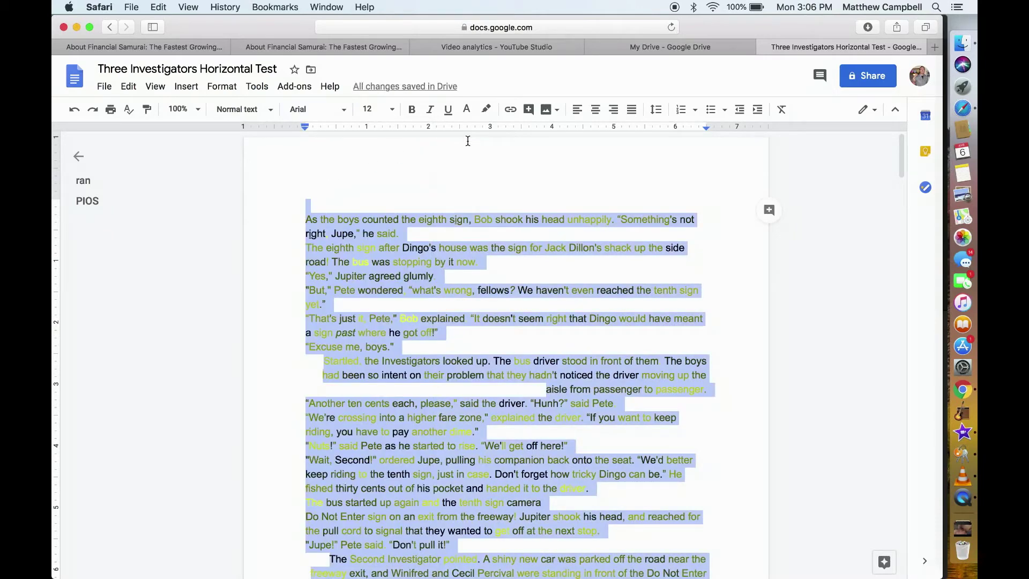
left_click(466, 109)
Step: Colour all text black, then left-align every paragraph to remove stray indents and right-justified lines
left_click(472, 133)
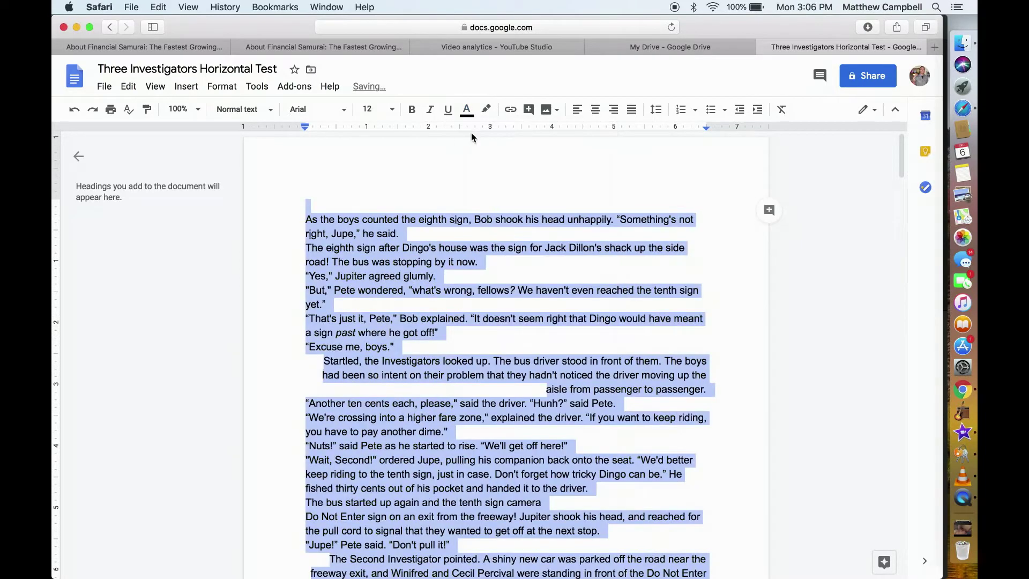
left_click(448, 199)
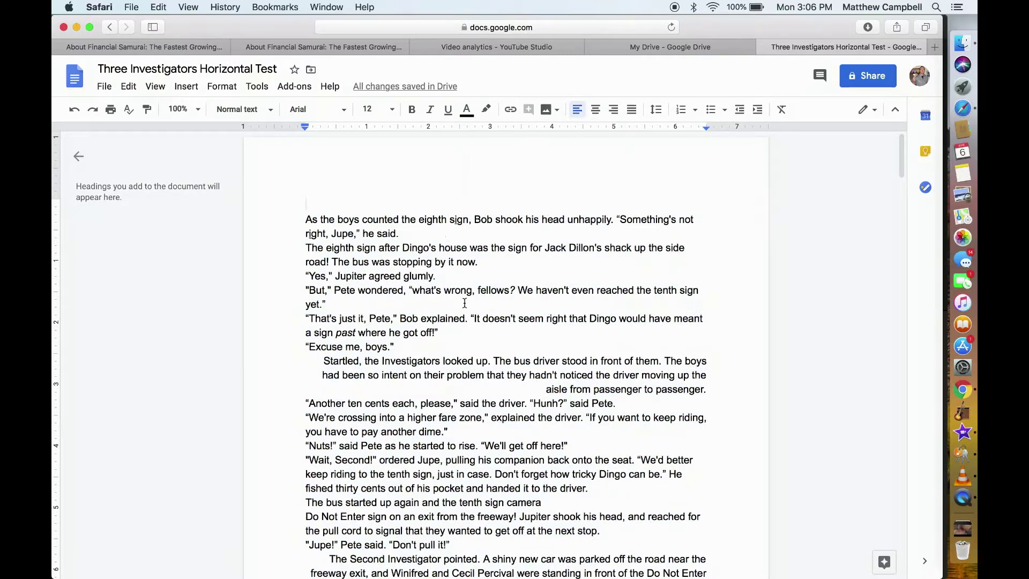
scroll(488, 332, "down", 2)
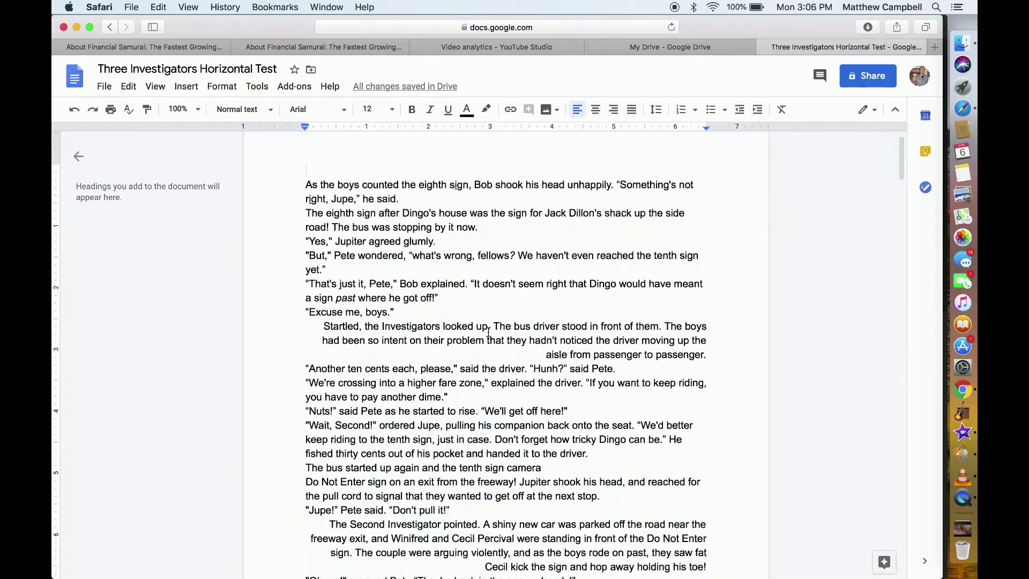
left_click(534, 328)
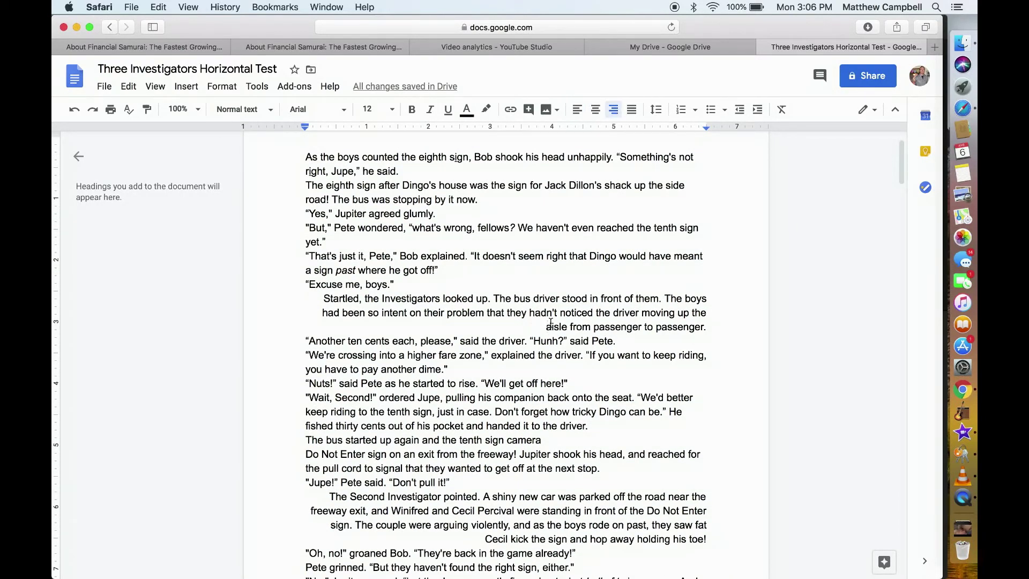
key("super+a")
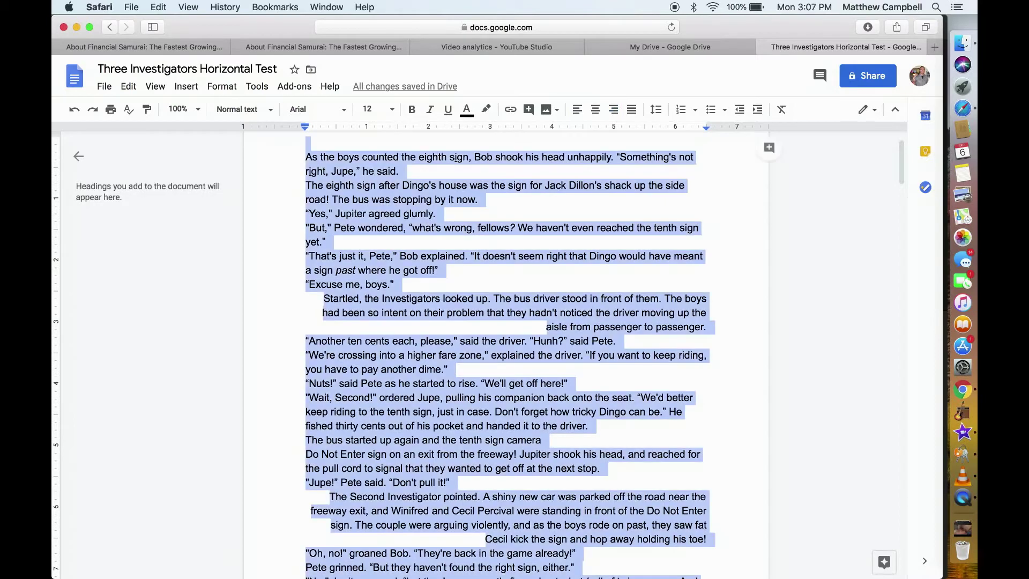
left_click(578, 112)
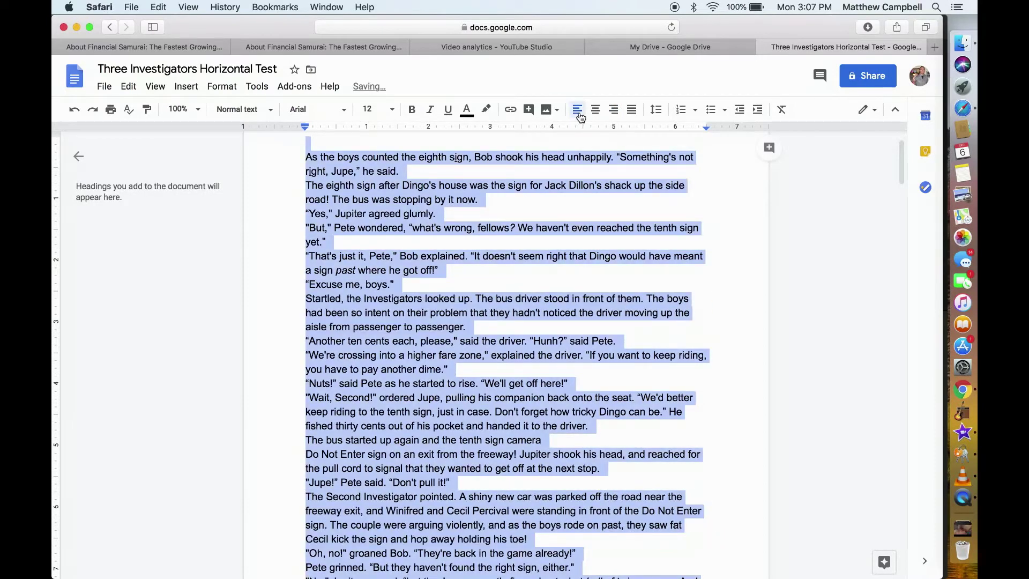
left_click(523, 286)
Step: Delete the stray word 'came' and the misread 'I' on the Gosh line
scroll(536, 289, "down", 3)
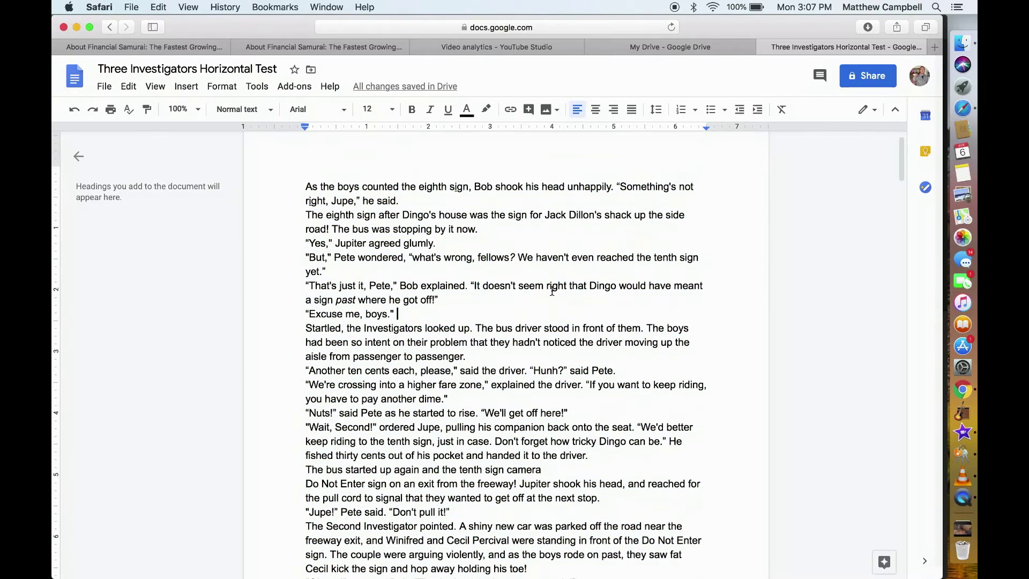
scroll(552, 291, "down", 8)
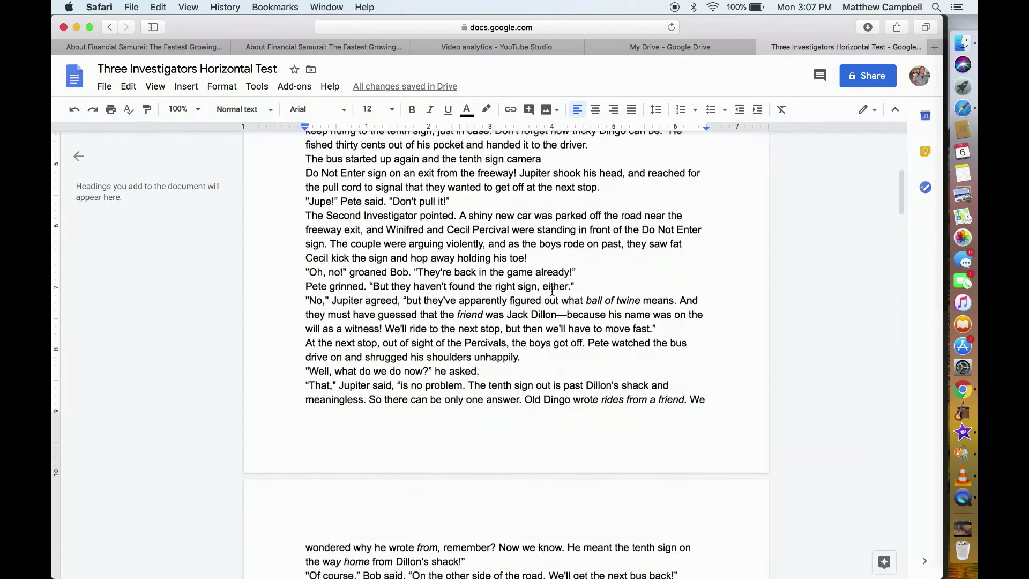
scroll(552, 291, "down", 6)
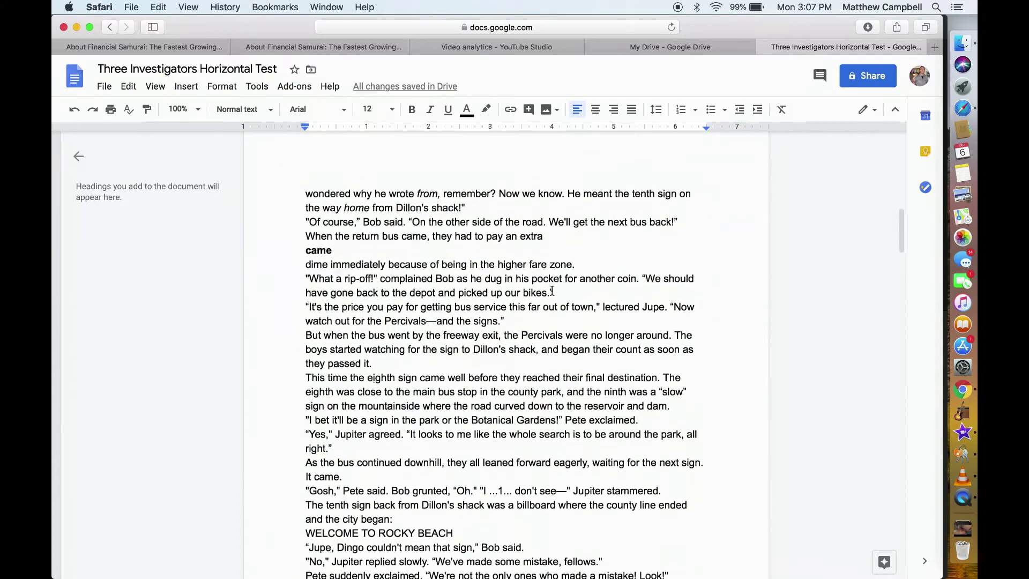
double_click(341, 245)
key("BackSpace")
key("BackSpace")
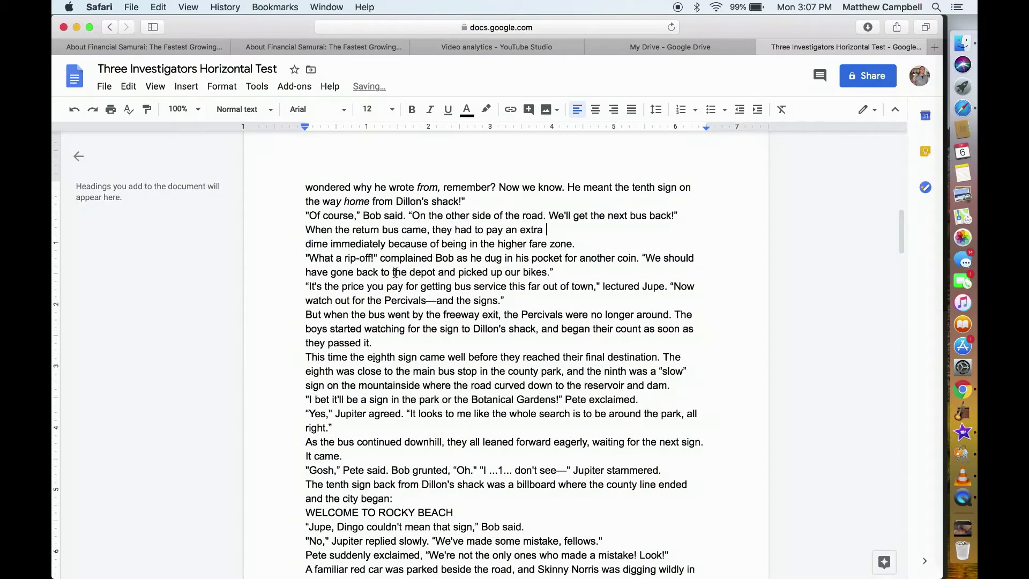
scroll(396, 274, "down", 3)
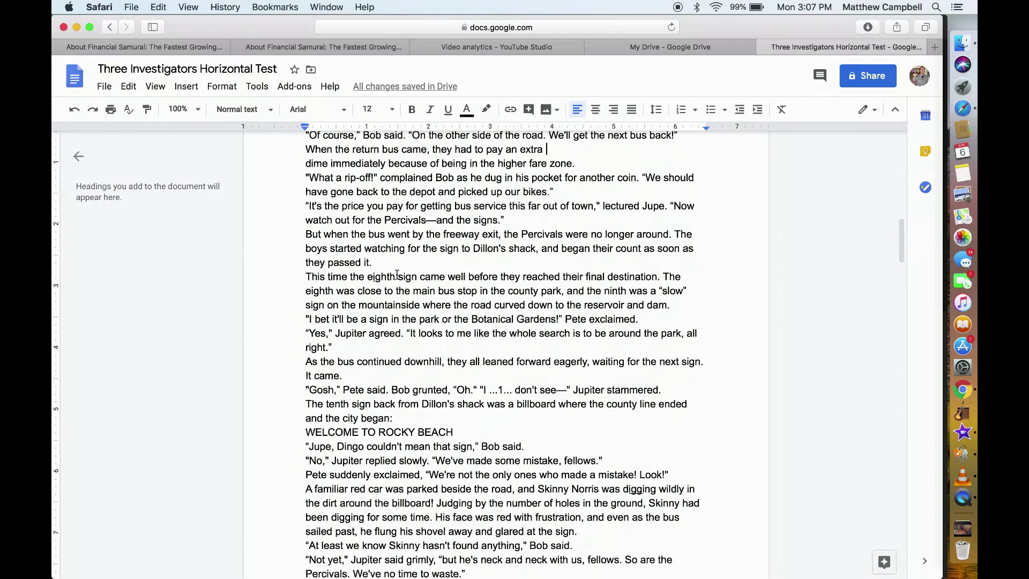
scroll(396, 274, "down", 4)
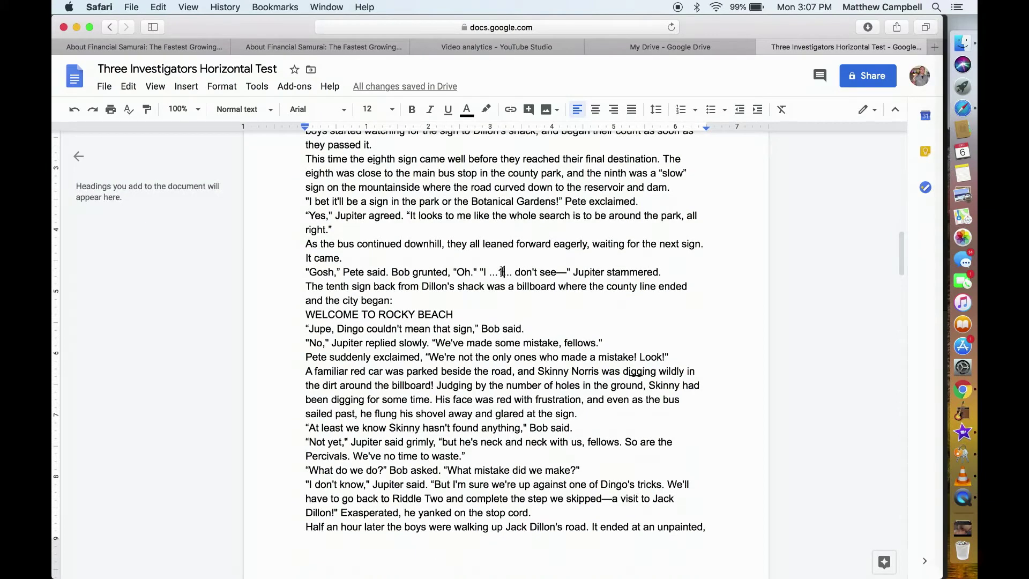
double_click(501, 271)
key("BackSpace")
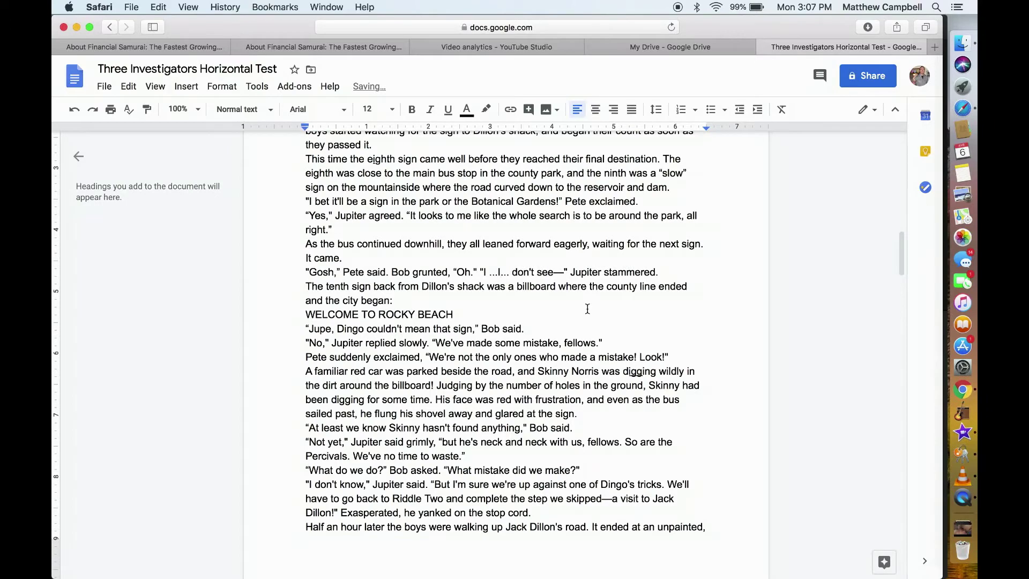
Step: Correct the misspelled 'enclaimed' to 'exclaimed'
scroll(587, 309, "up", 1)
scroll(588, 308, "down", 4)
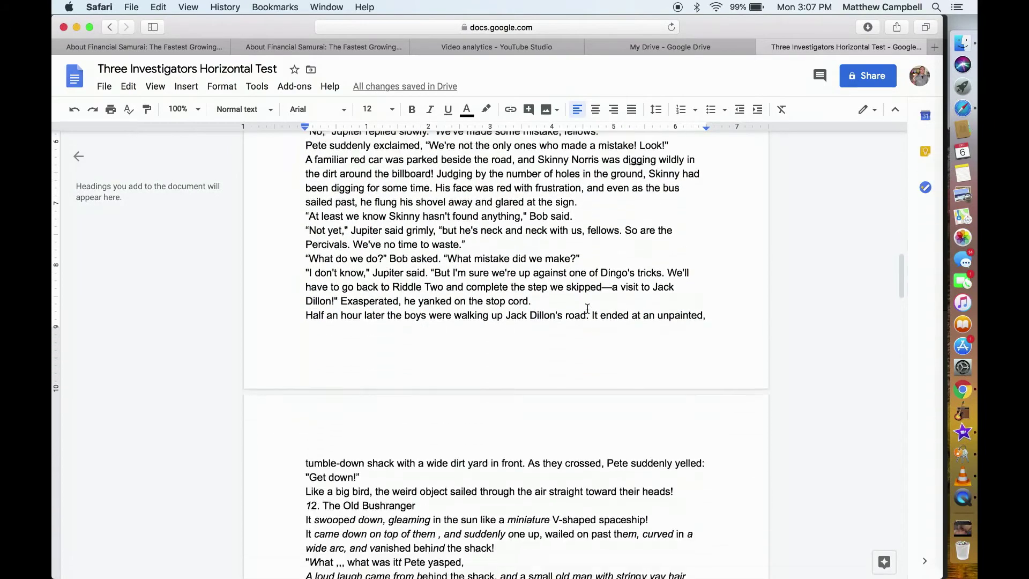
scroll(587, 310, "down", 10)
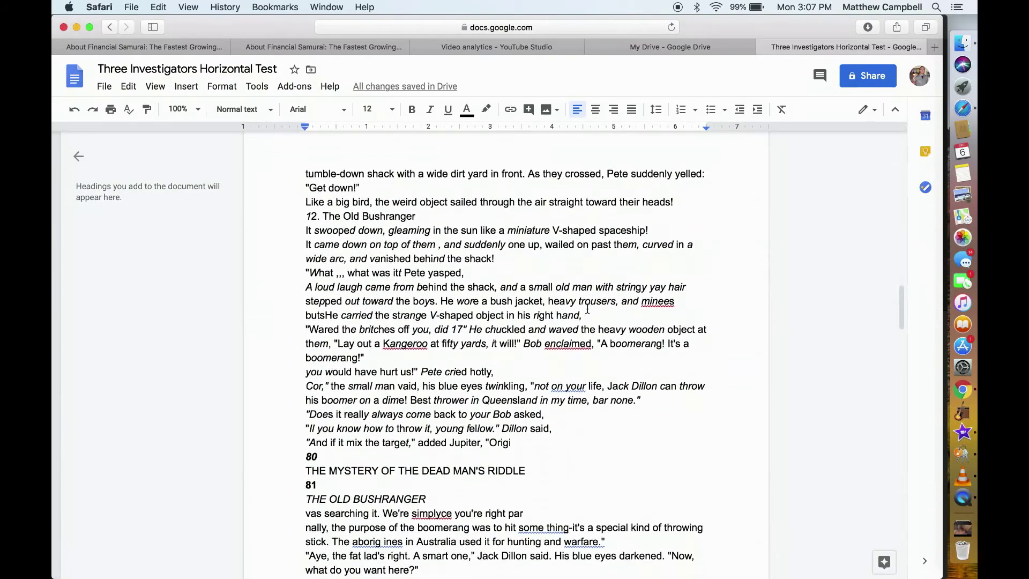
scroll(588, 310, "down", 1)
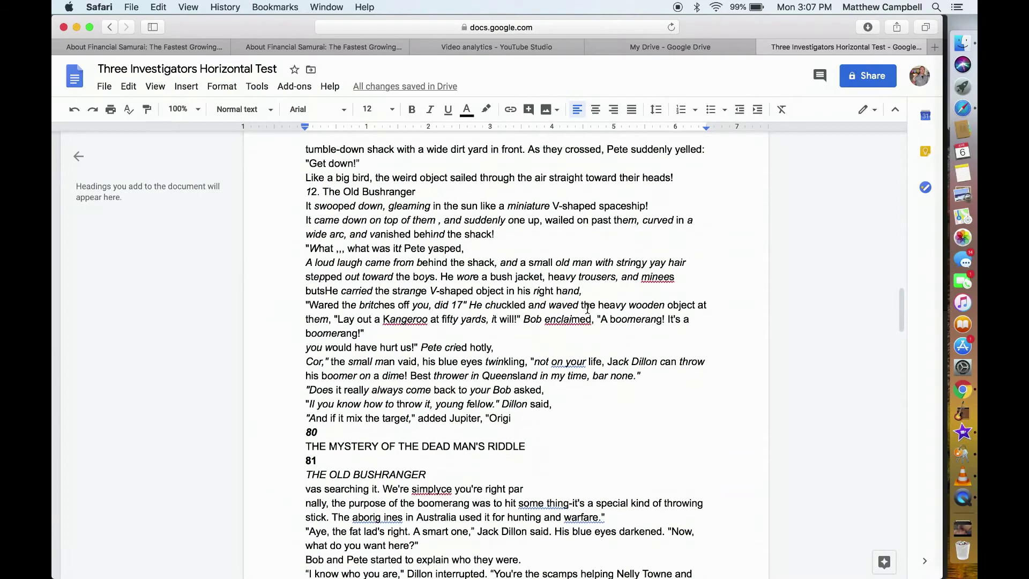
left_click(563, 321)
right_click(563, 321)
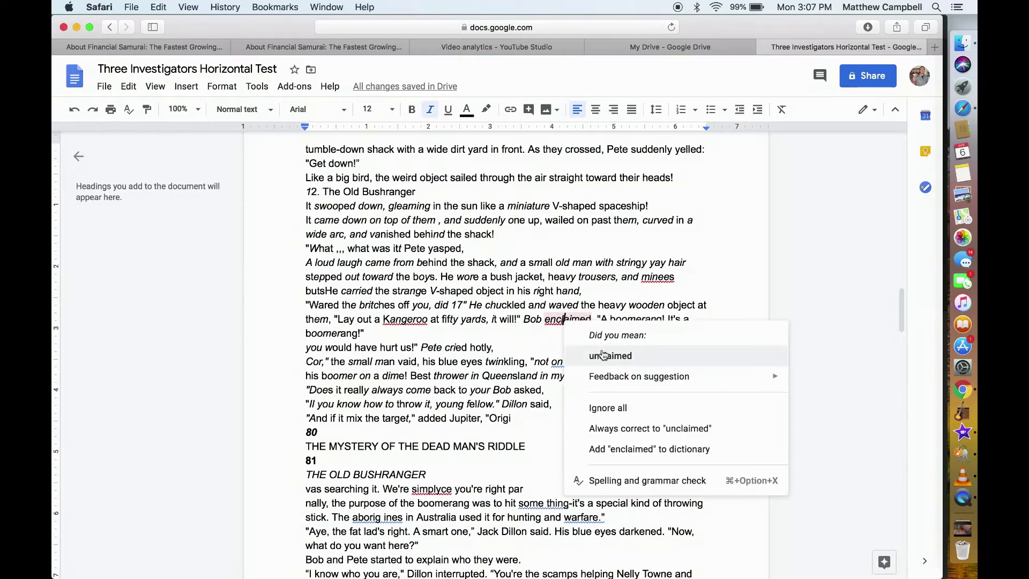
left_click(555, 321)
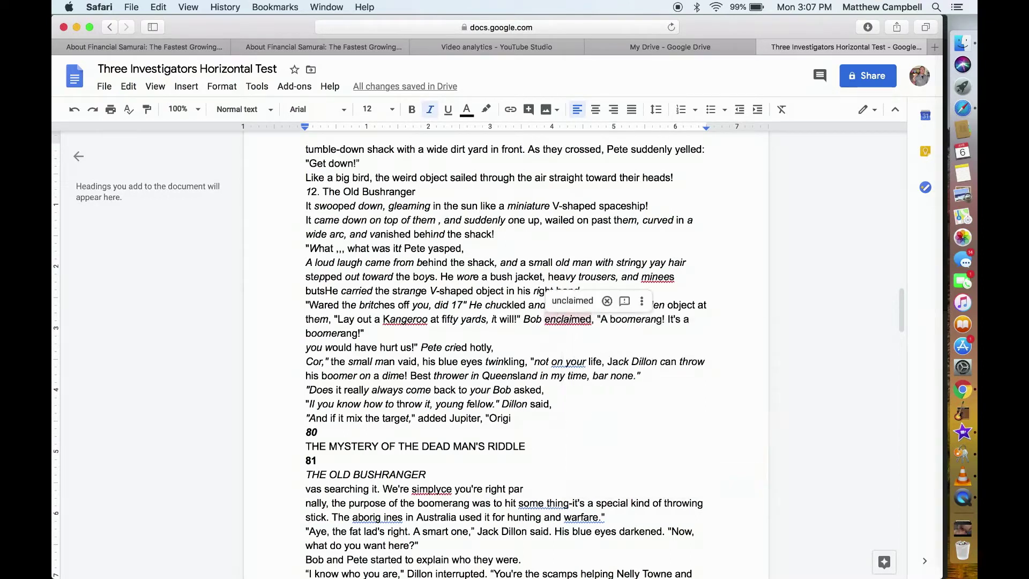
key("BackSpace")
type("x")
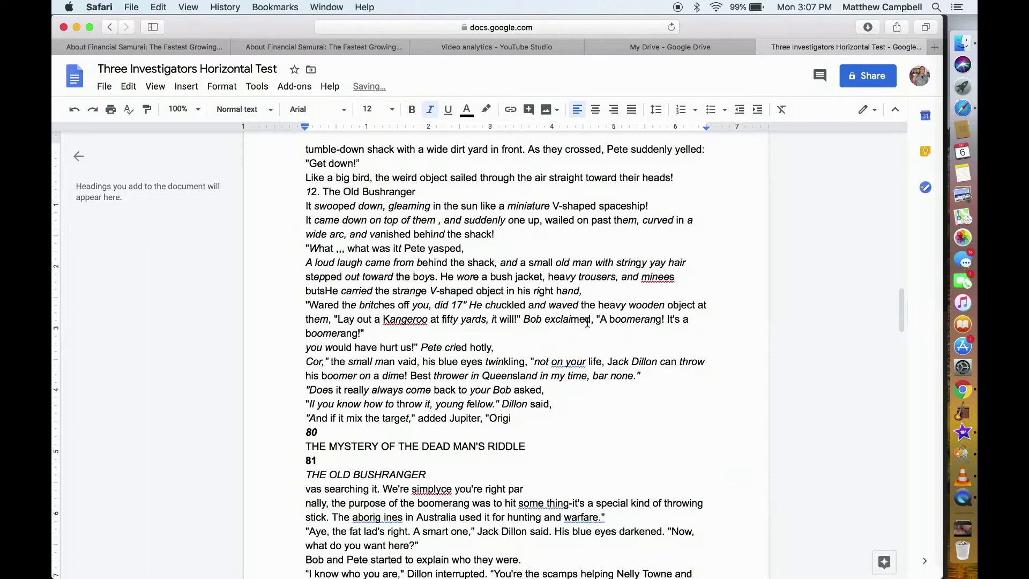
Step: Clear the stray italics from the words 'Bob exclaimed'
left_click_drag(591, 320, 547, 319)
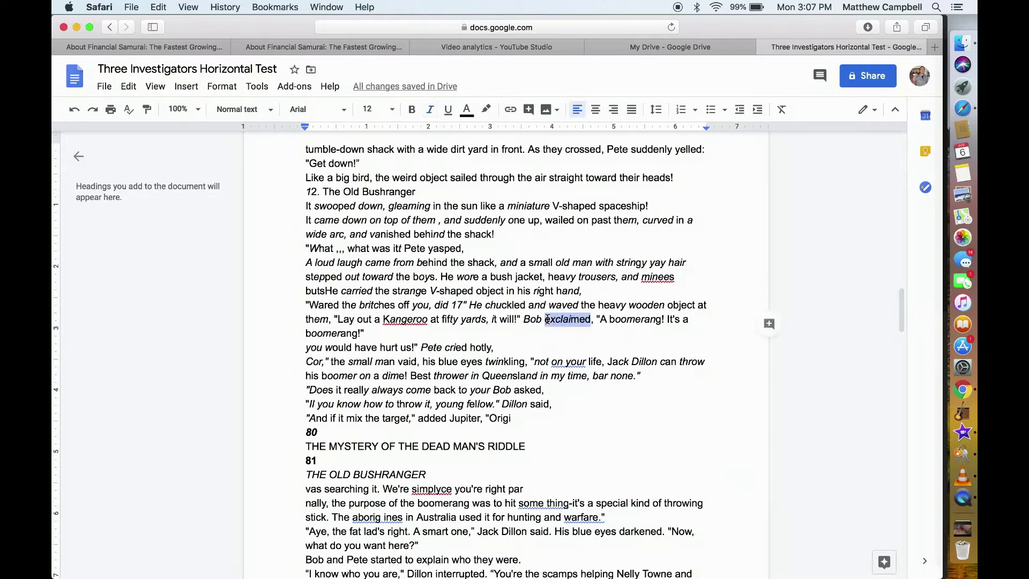
left_click(547, 319)
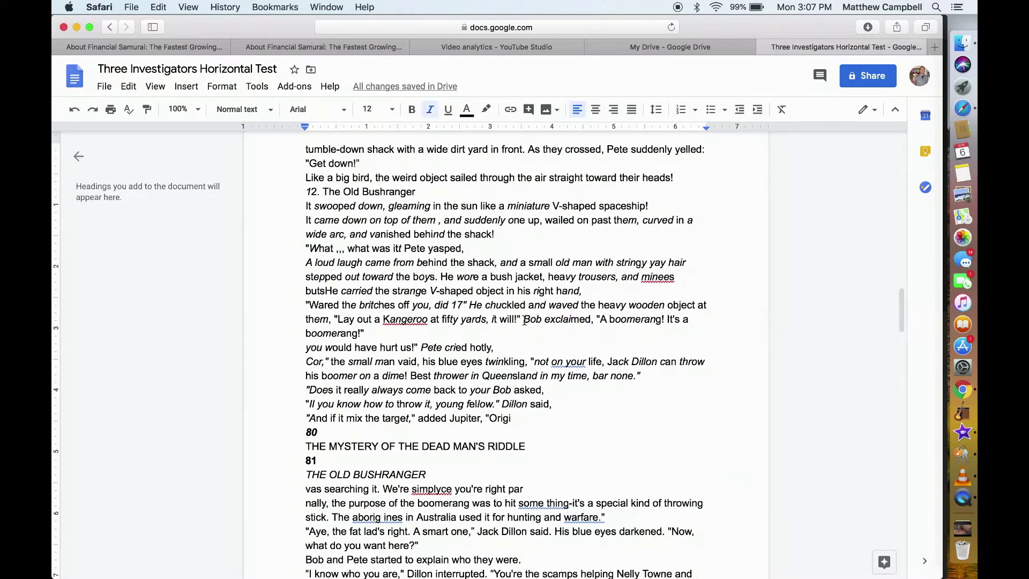
left_click_drag(523, 320, 589, 316)
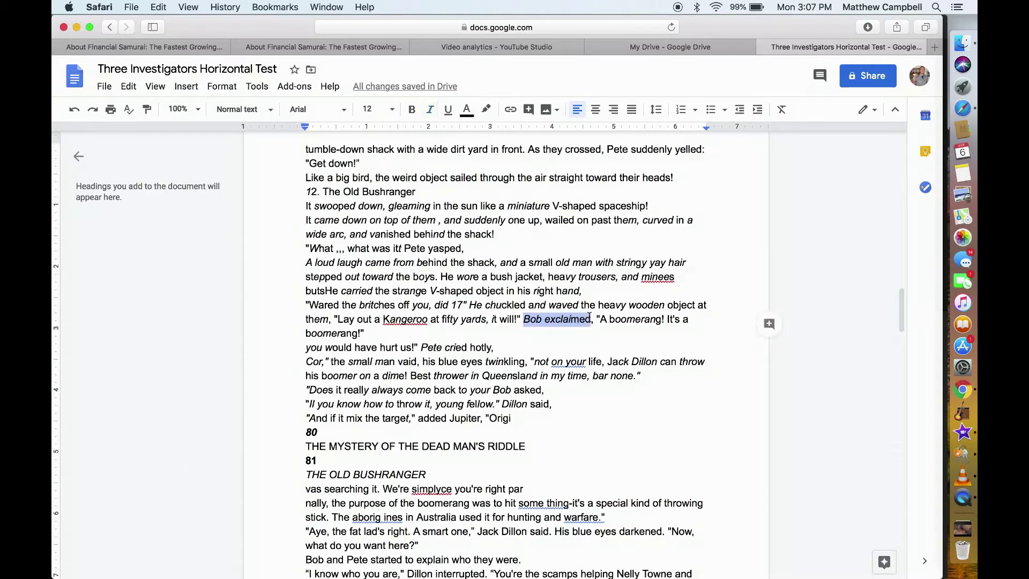
key("super+i")
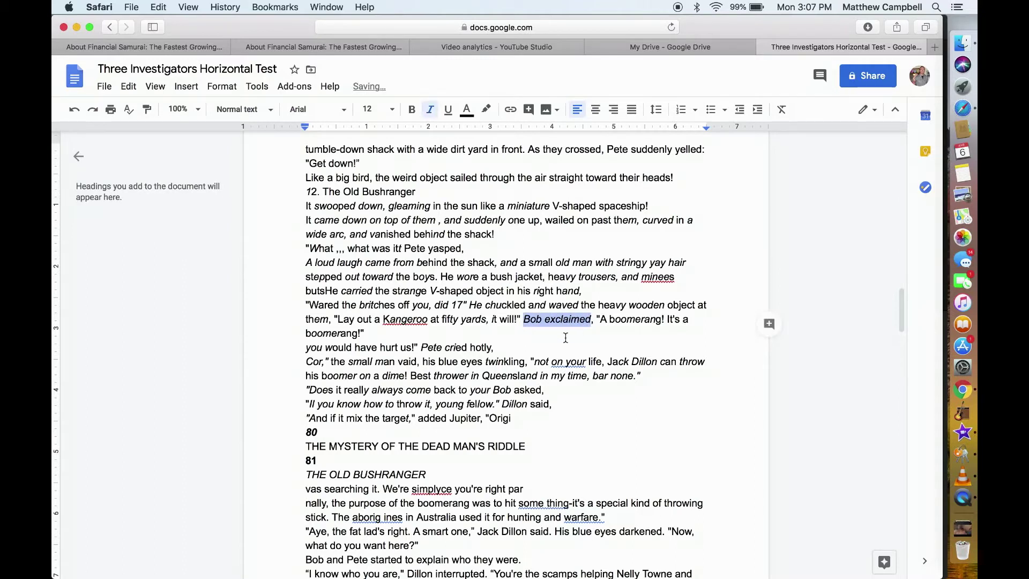
key("super+i")
left_click(515, 351)
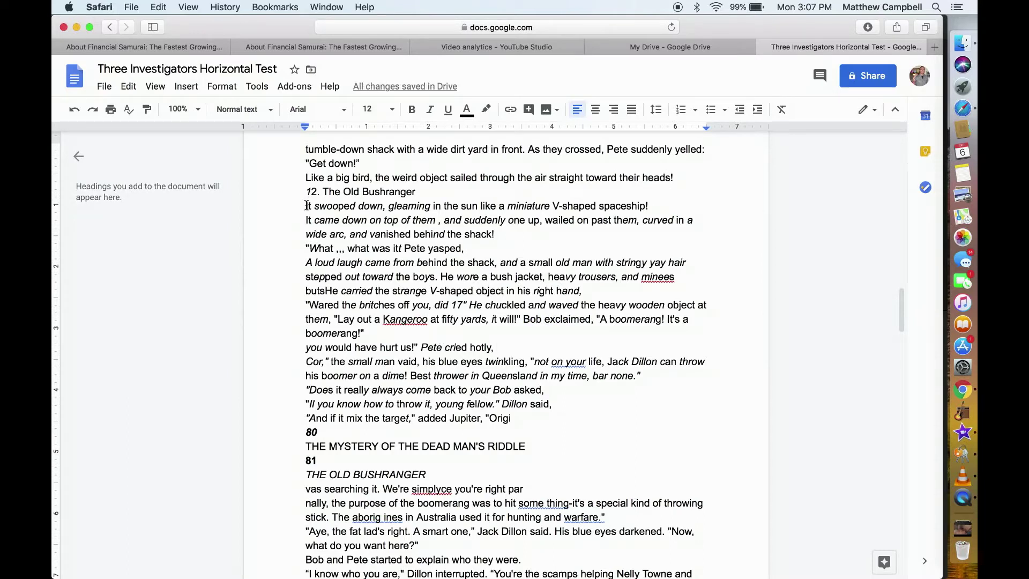
Step: Remove the mixed italics from the passage 'It swooped down' through 'Dillon said'
left_click_drag(306, 206, 562, 409)
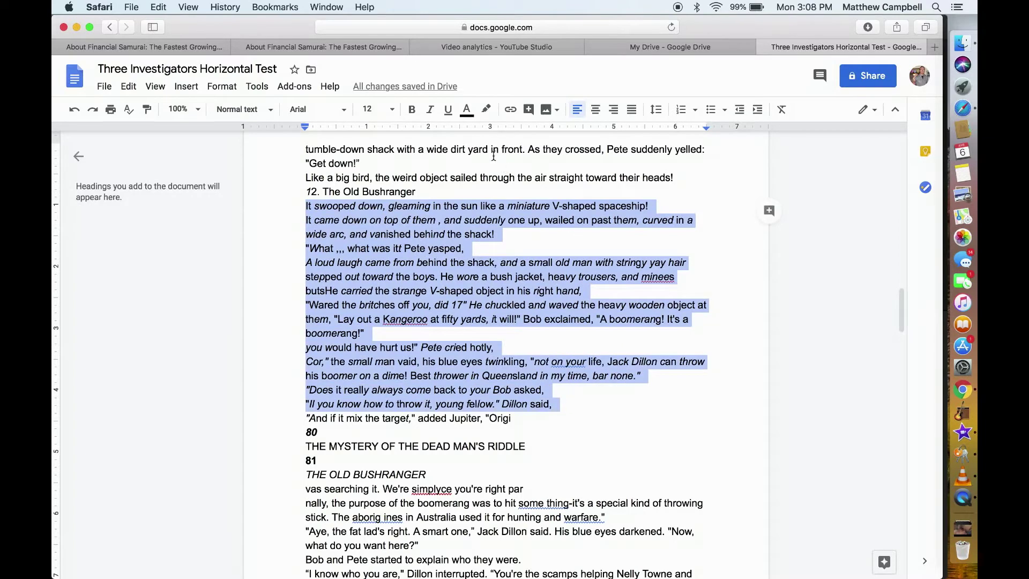
left_click(432, 110)
left_click(432, 111)
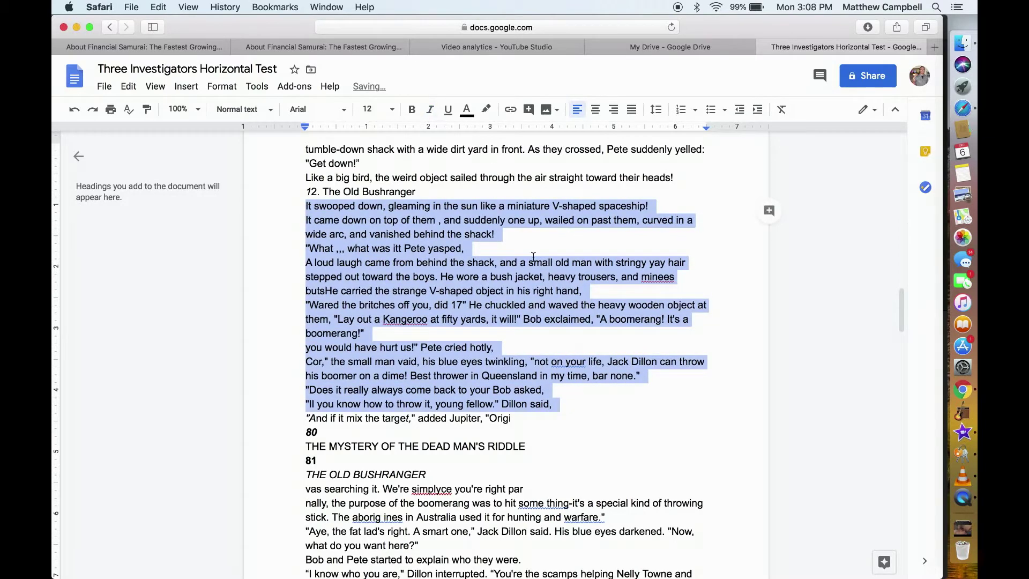
Step: Fix the line after 'boomerang!' so it reads 'You could have hurt us!'
left_click(528, 333)
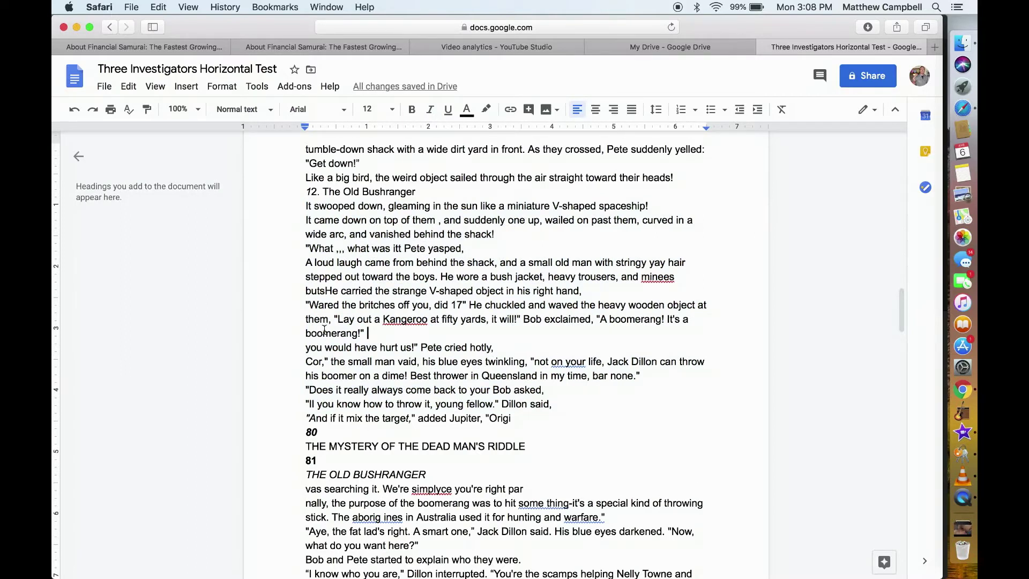
key("Right")
key("Delete")
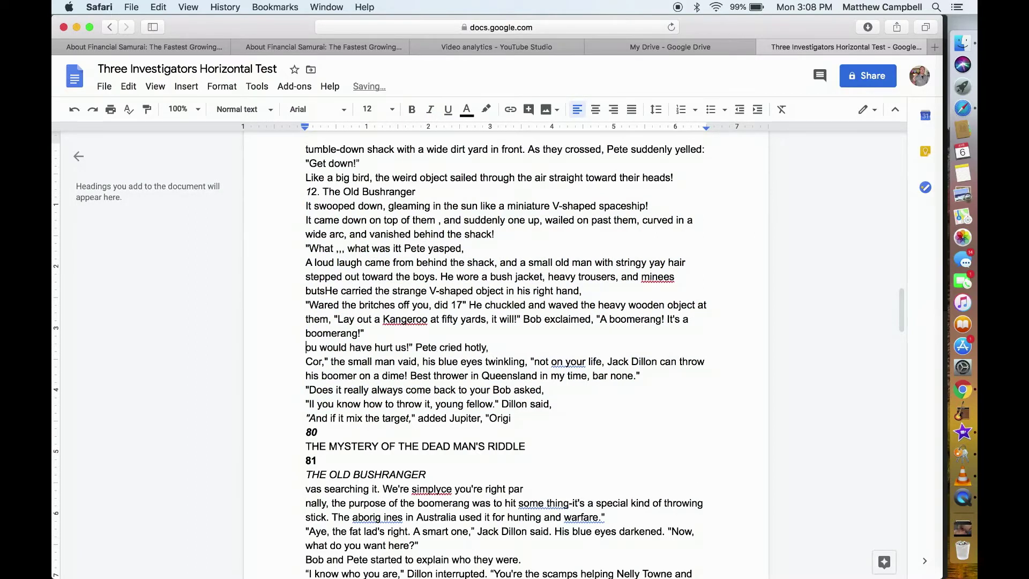
type("Y")
left_click(333, 351)
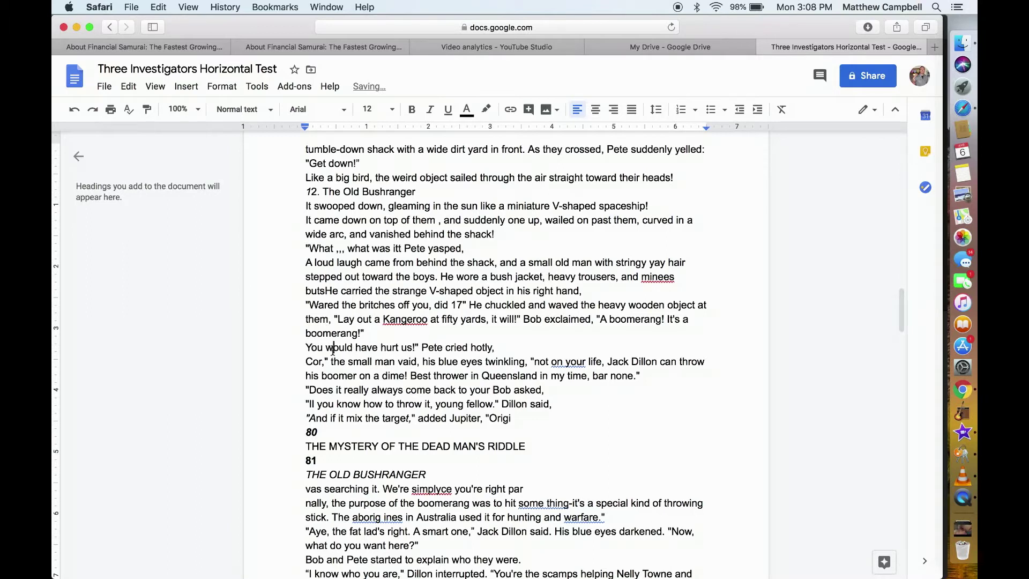
key("BackSpace")
type("C")
key("BackSpace")
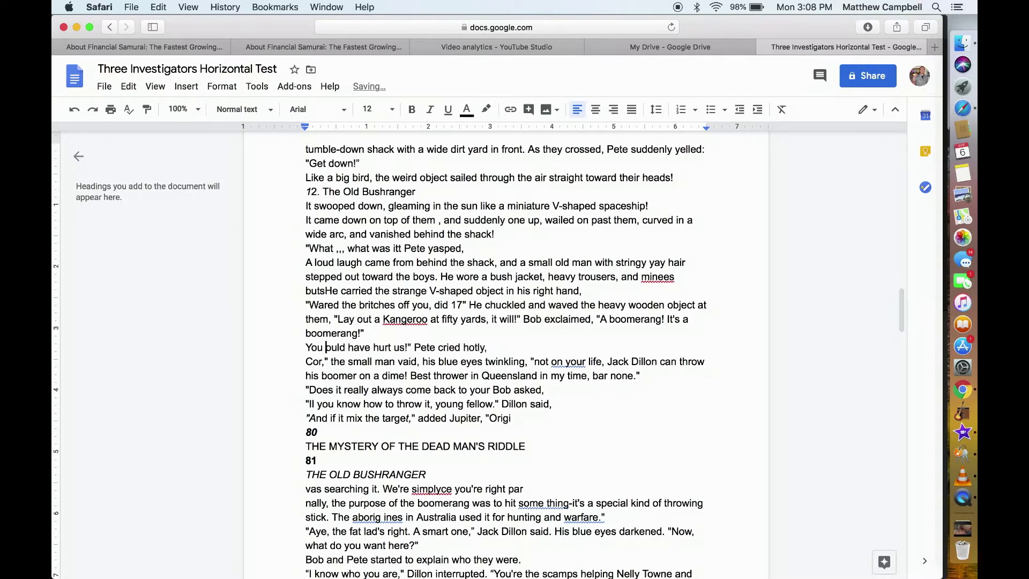
type("c")
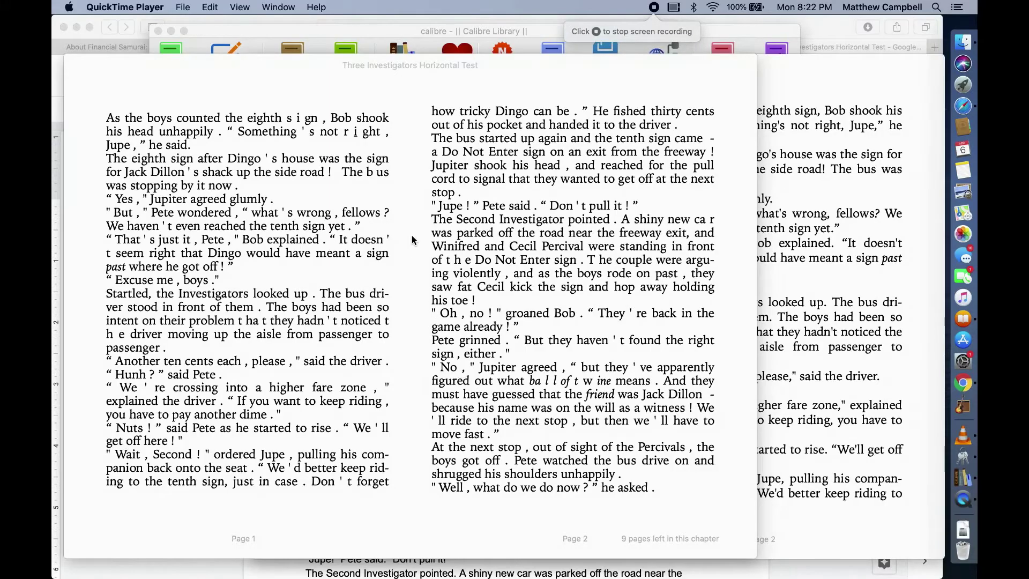
Step: Flip through pages 1–10 of the converted test book, then switch to the original Dead Man's Riddle book
left_click(376, 207)
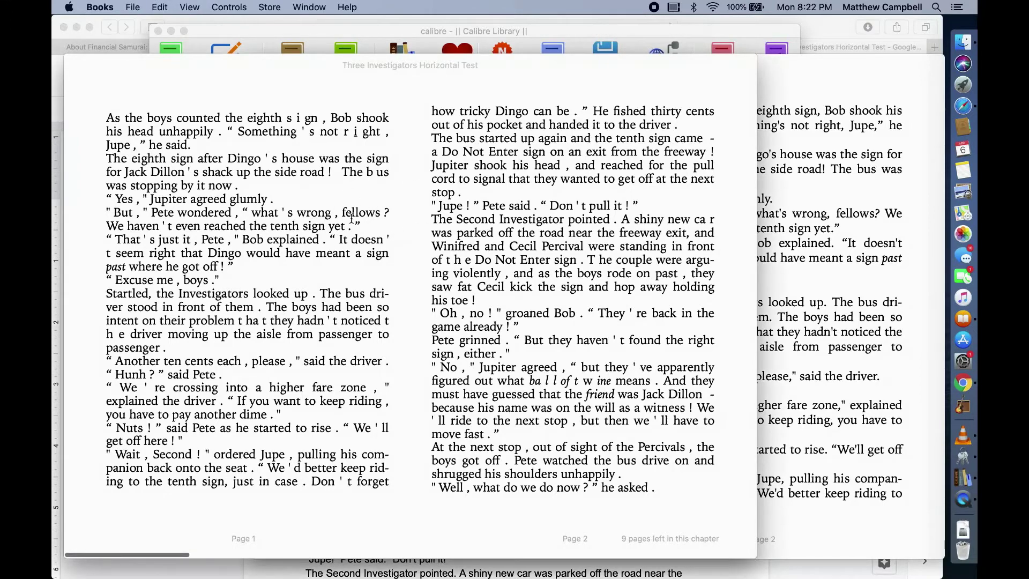
scroll(353, 219, "right", 2)
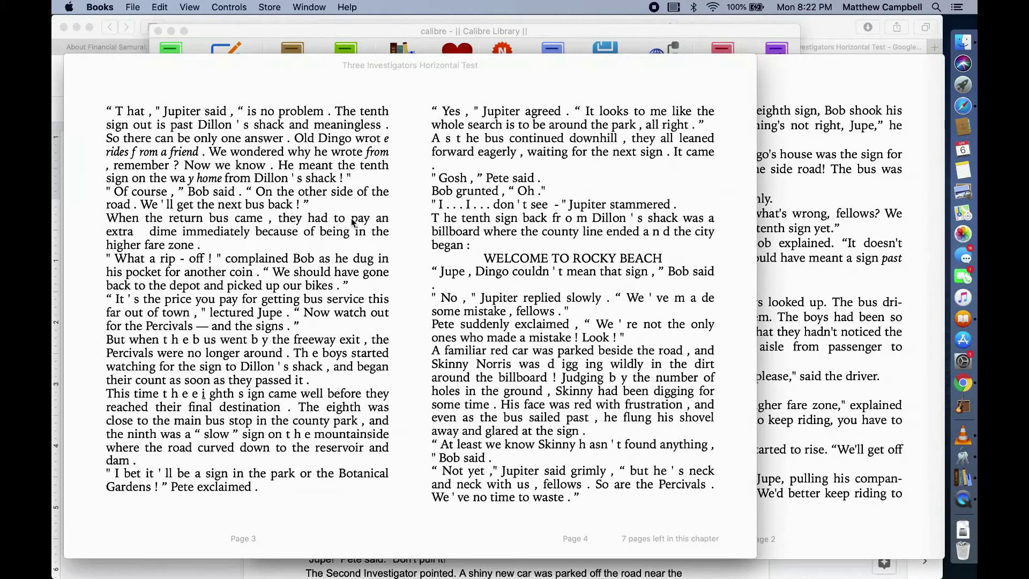
scroll(352, 222, "right", 2)
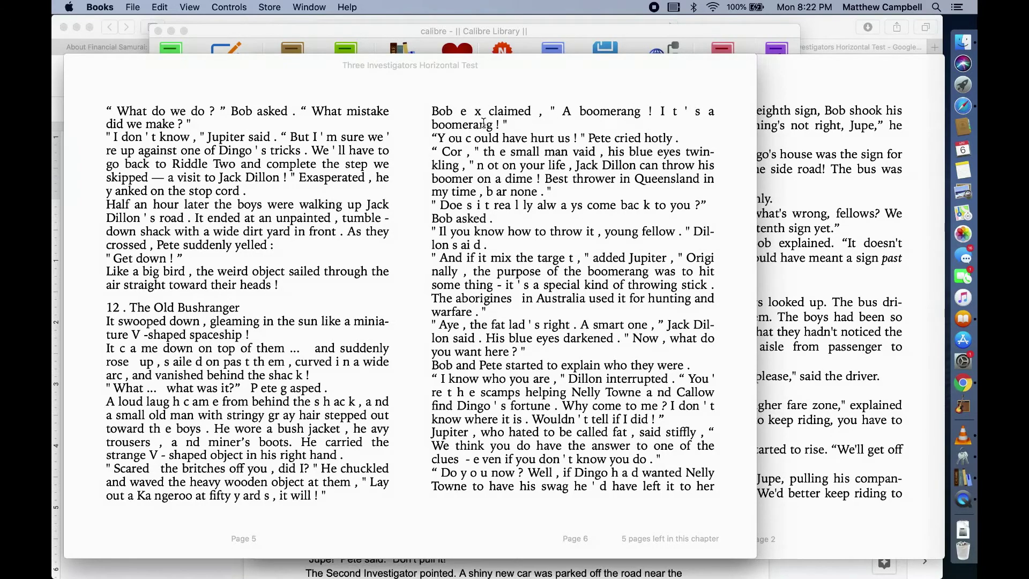
scroll(484, 127, "right", 5)
scroll(484, 127, "right", 5)
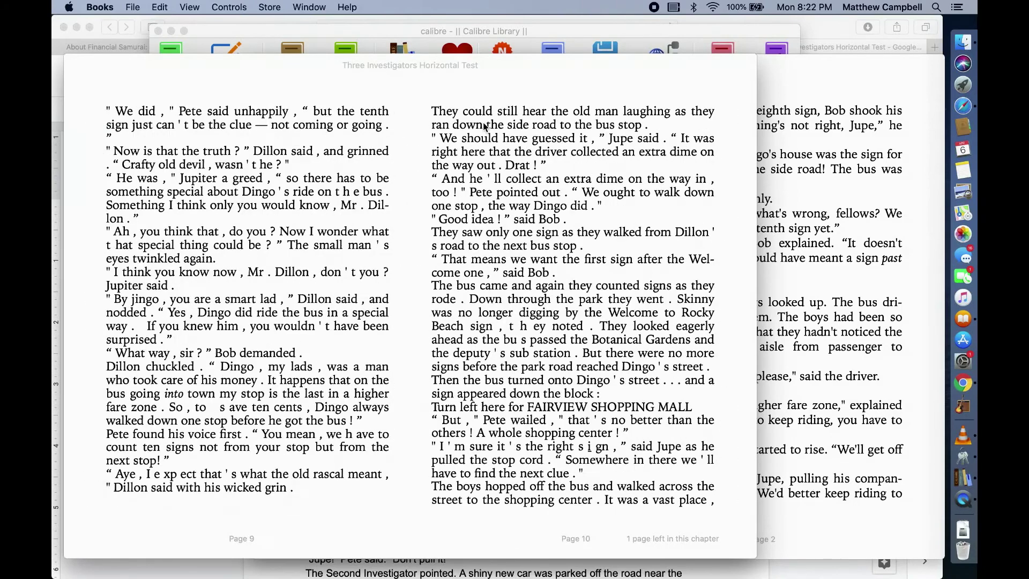
left_click(831, 222)
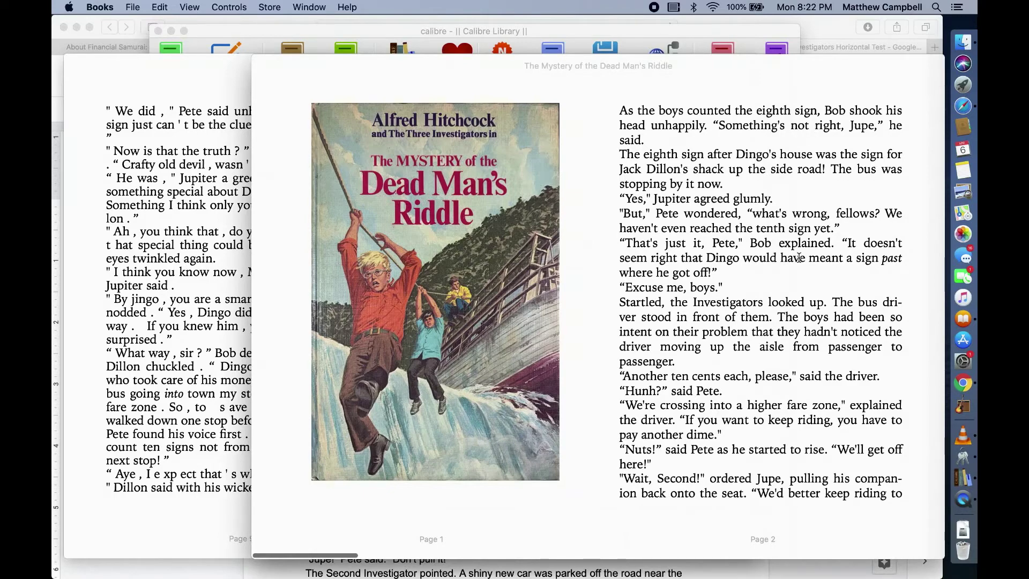
Step: Page through the original Dead Man's Riddle edition to page 13 to compare with the conversion
scroll(801, 262, "right", 5)
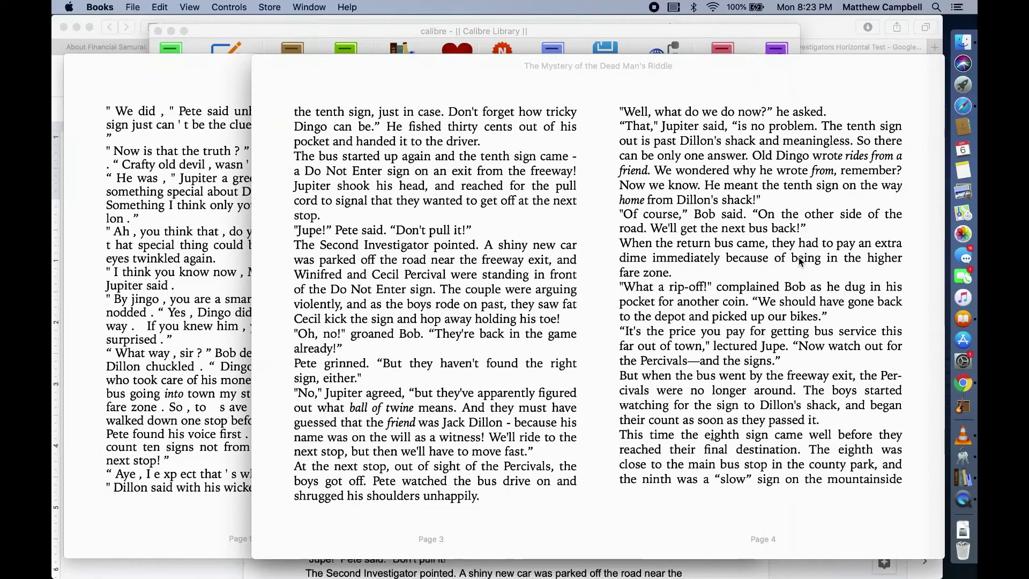
scroll(798, 260, "right", 5)
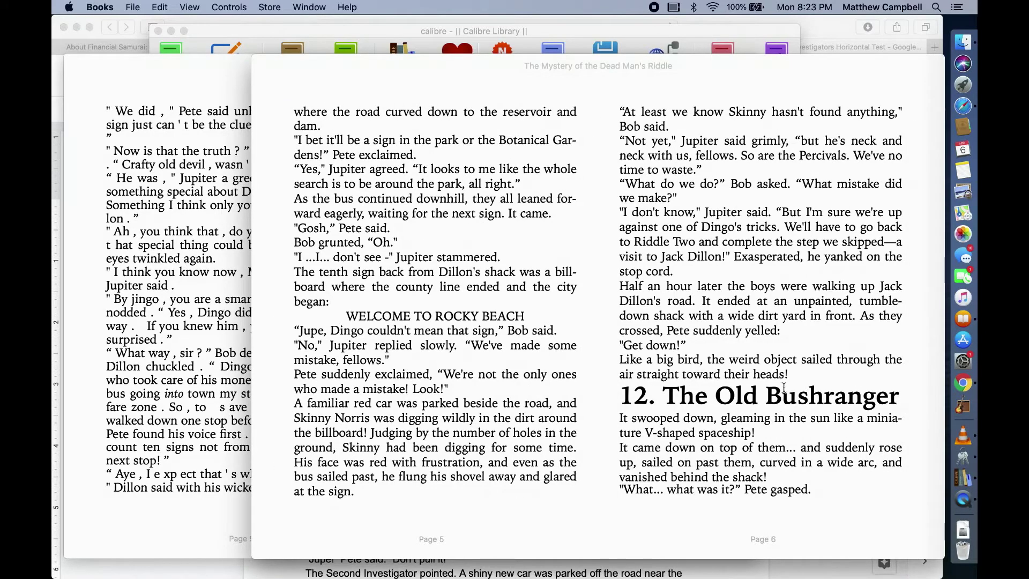
scroll(832, 330, "right", 5)
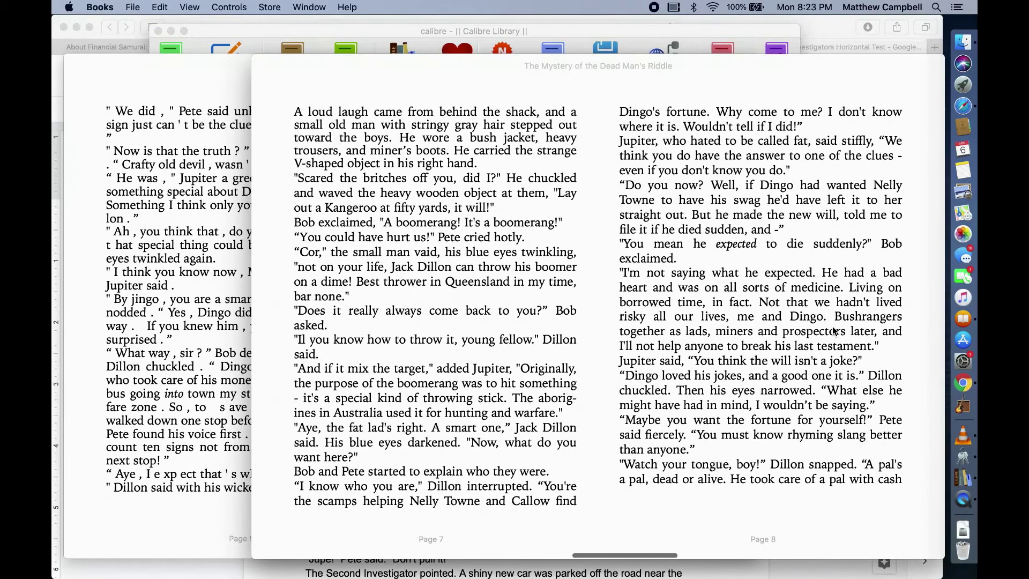
scroll(832, 330, "right", 5)
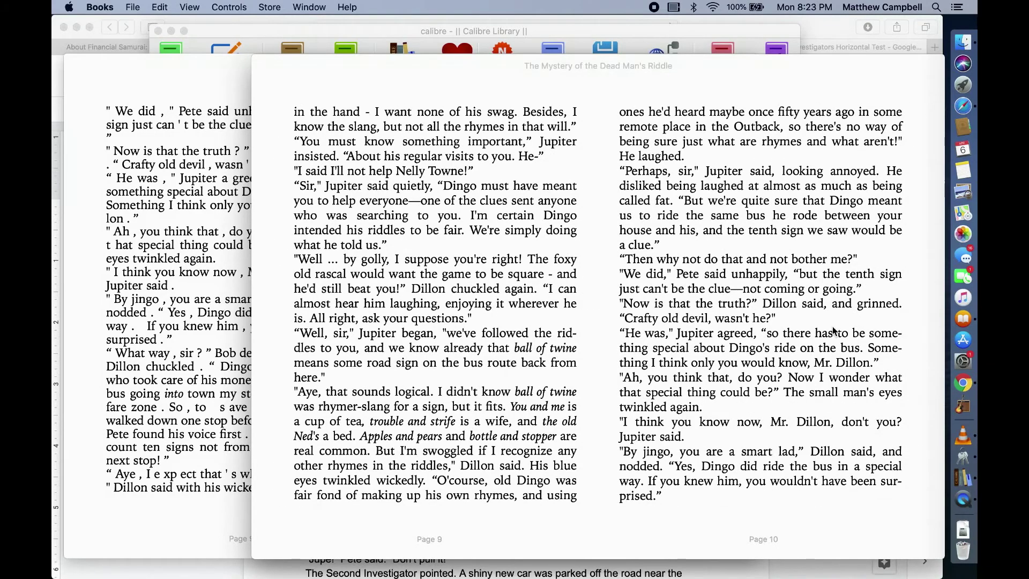
scroll(832, 330, "right", 5)
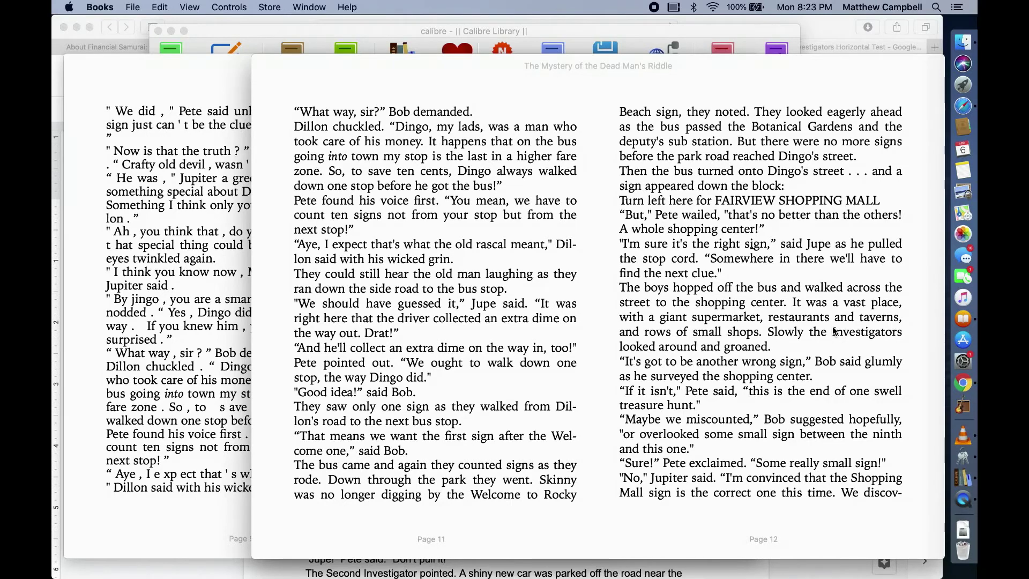
scroll(834, 331, "right", 3)
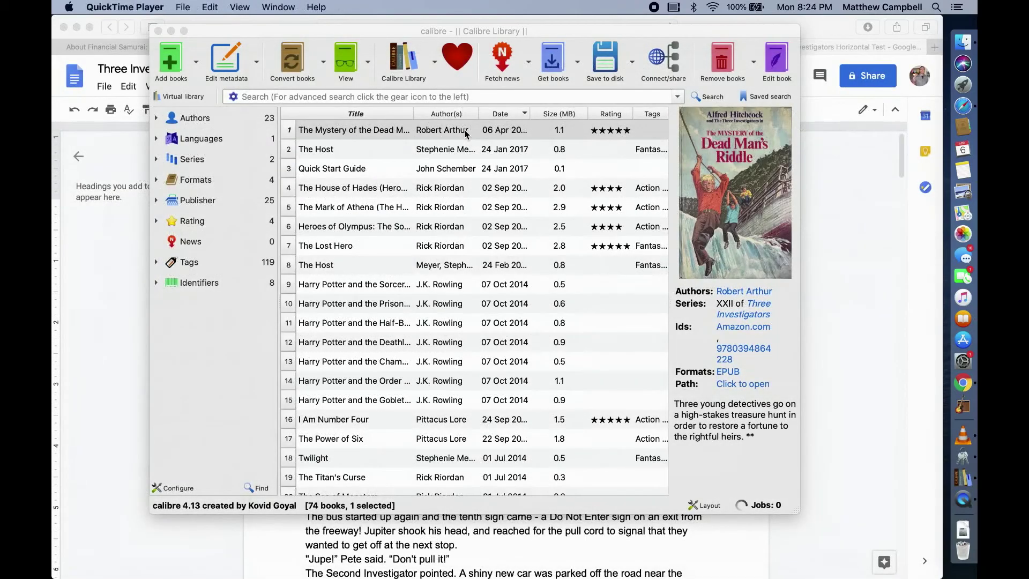
Step: Look up Dead Man's Riddle's metadata online by its ISBN, then cancel without applying it
left_click(242, 64)
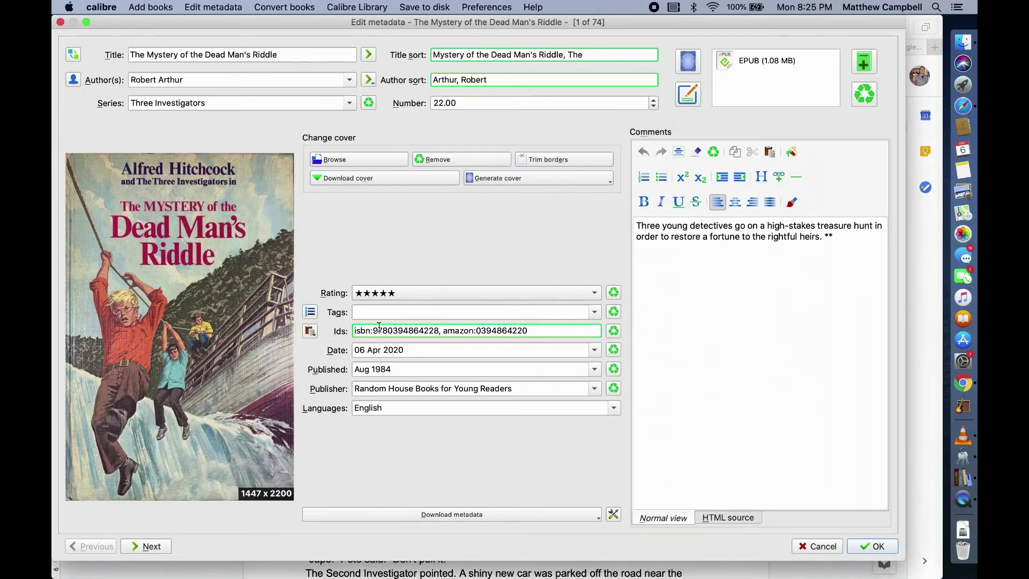
left_click_drag(373, 329, 441, 329)
left_click(463, 513)
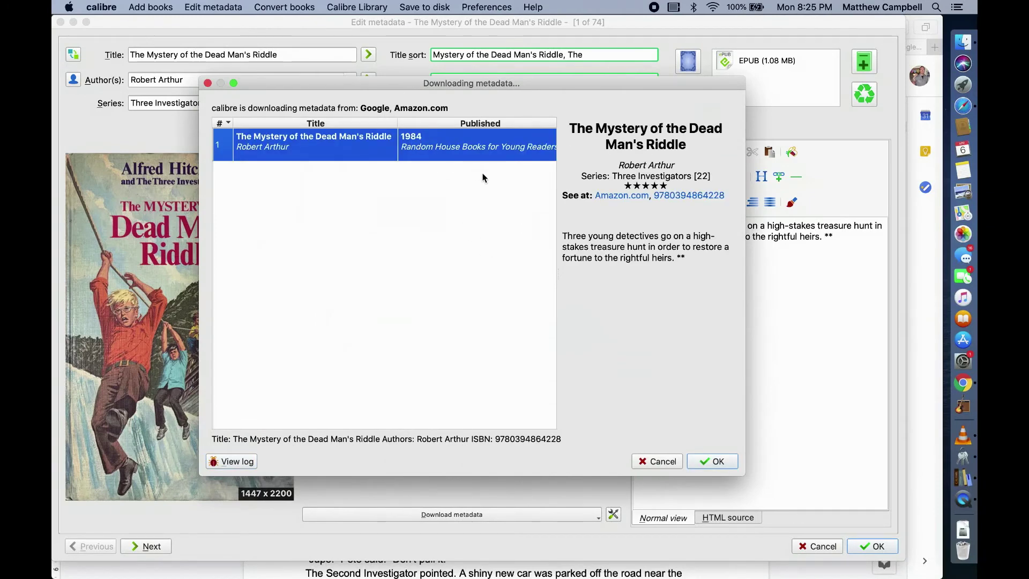
left_click(670, 464)
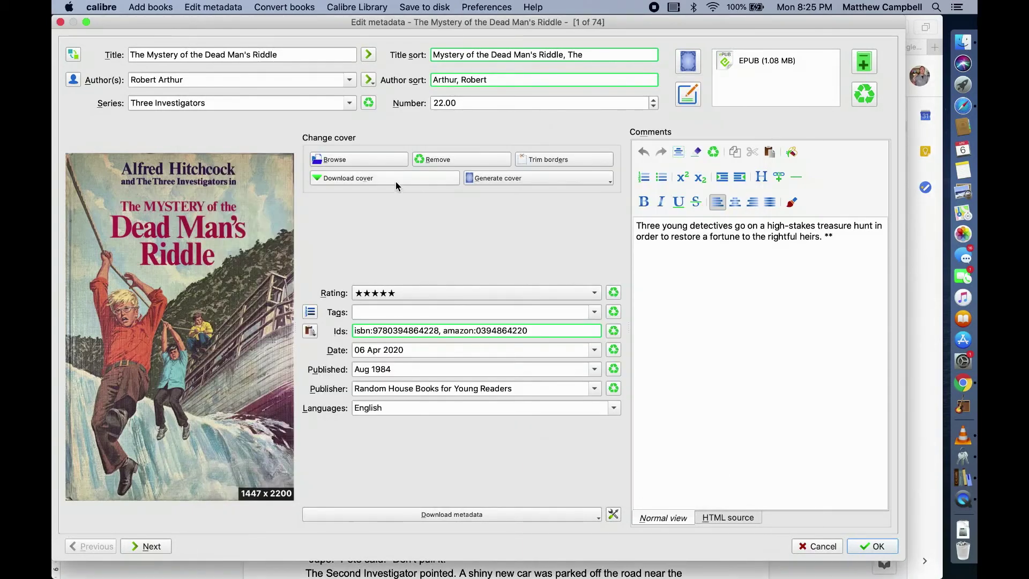
left_click(327, 178)
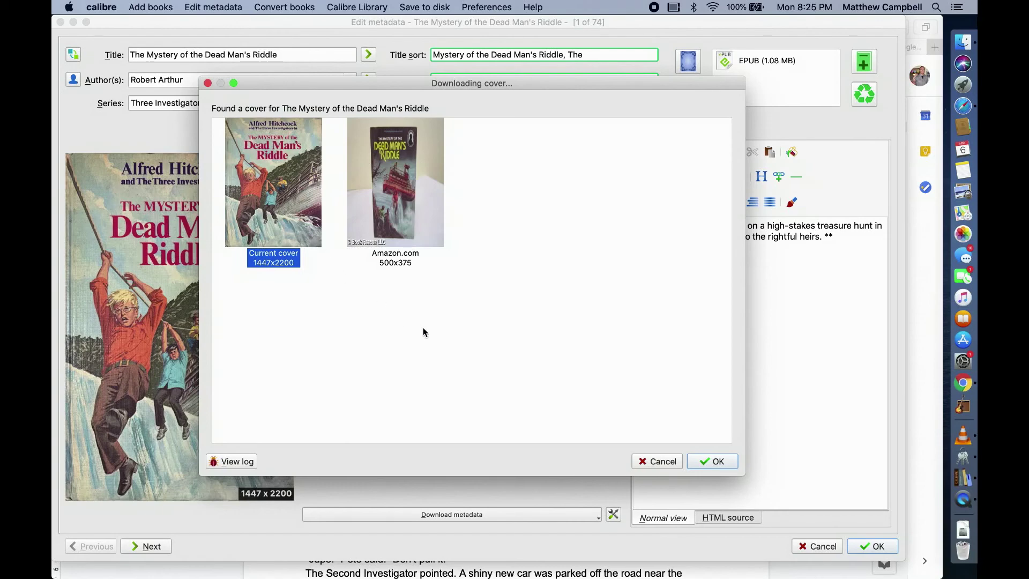
left_click(712, 462)
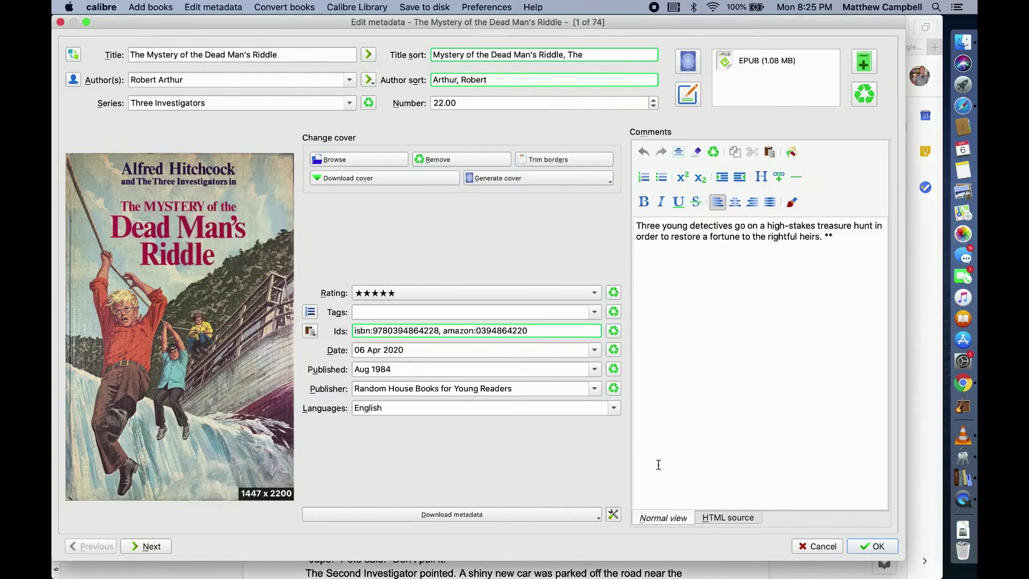